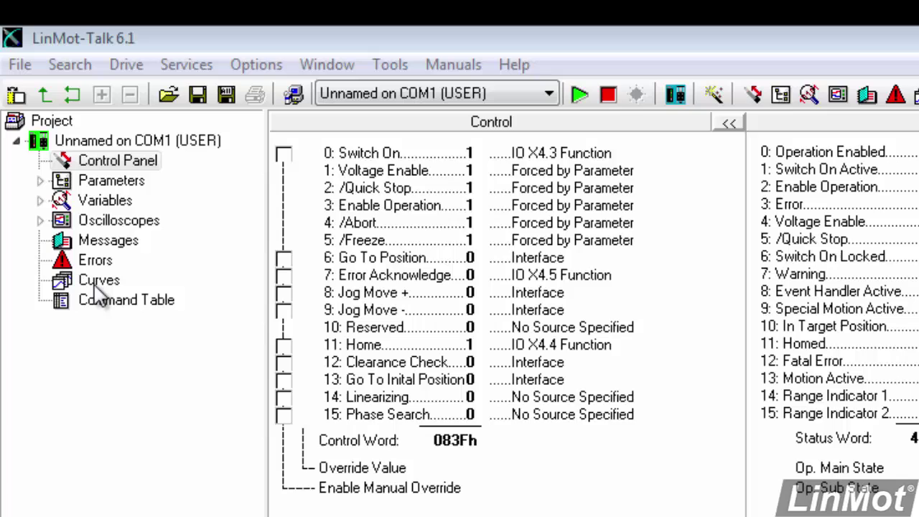
- From the drive's curve list, start a new curve with Position vs. Time as the type
left_click(96, 284)
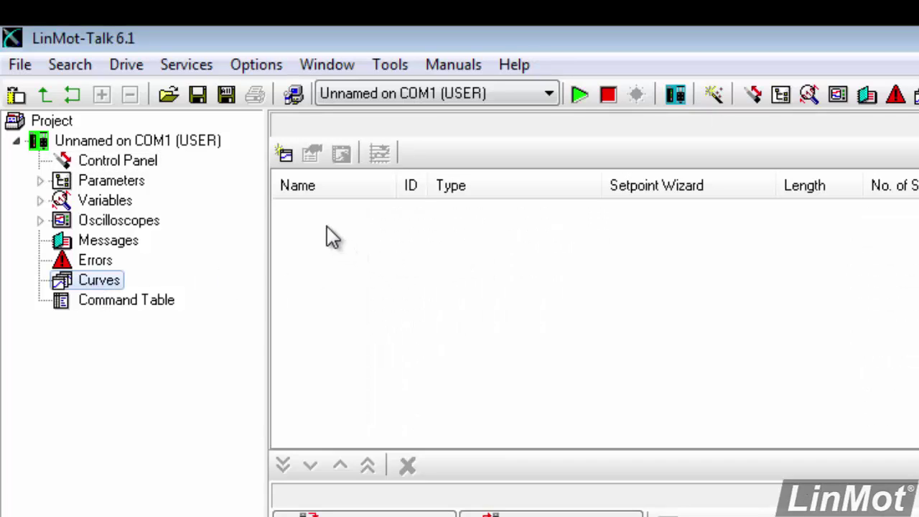
left_click(285, 155)
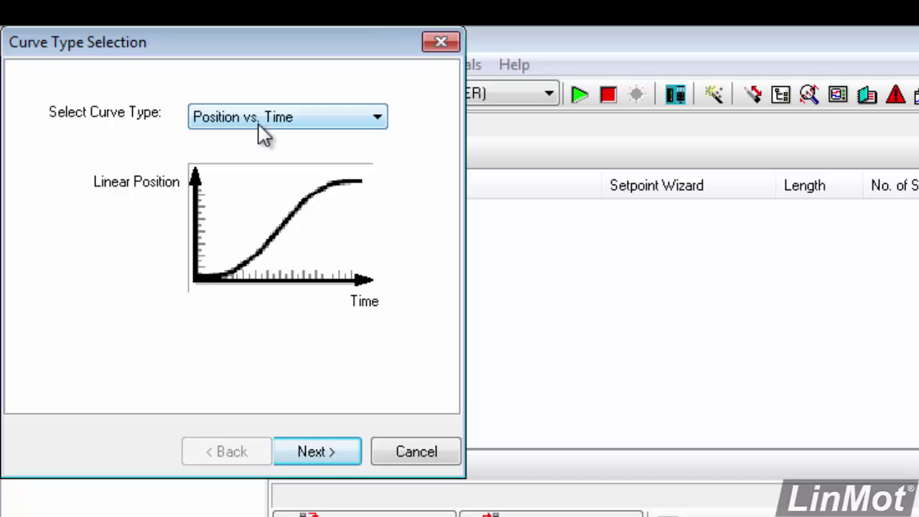
- Name the position-vs-time curve 'Scurve Out' and choose Minimal Jerk as the calculation method
left_click(318, 452)
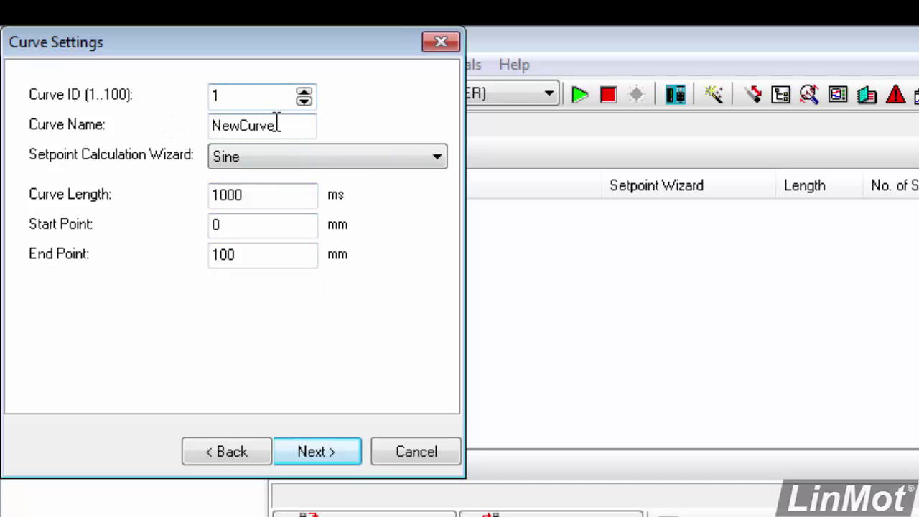
left_click_drag(280, 125, 203, 144)
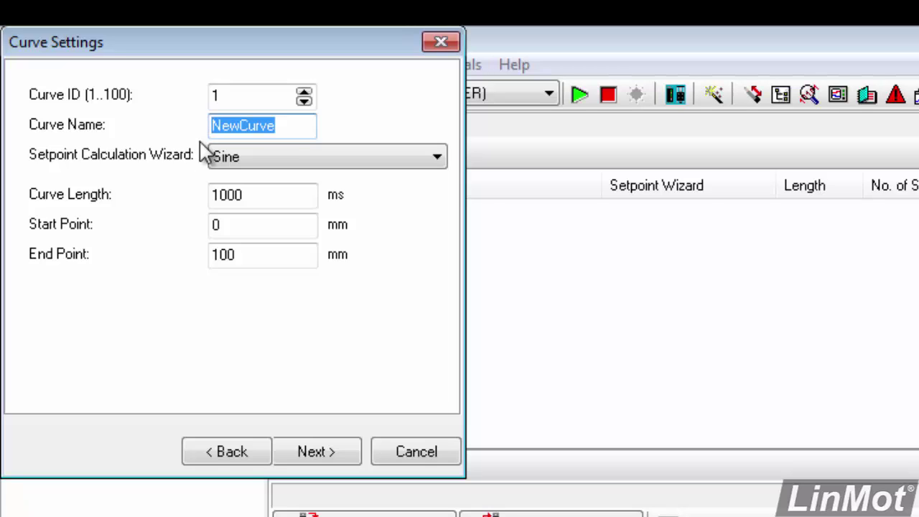
type("S")
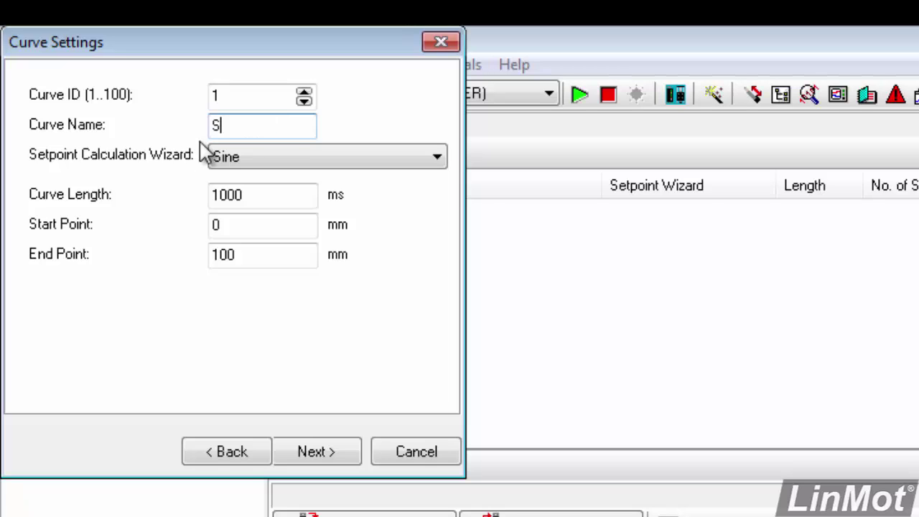
type("curve Out")
left_click(441, 160)
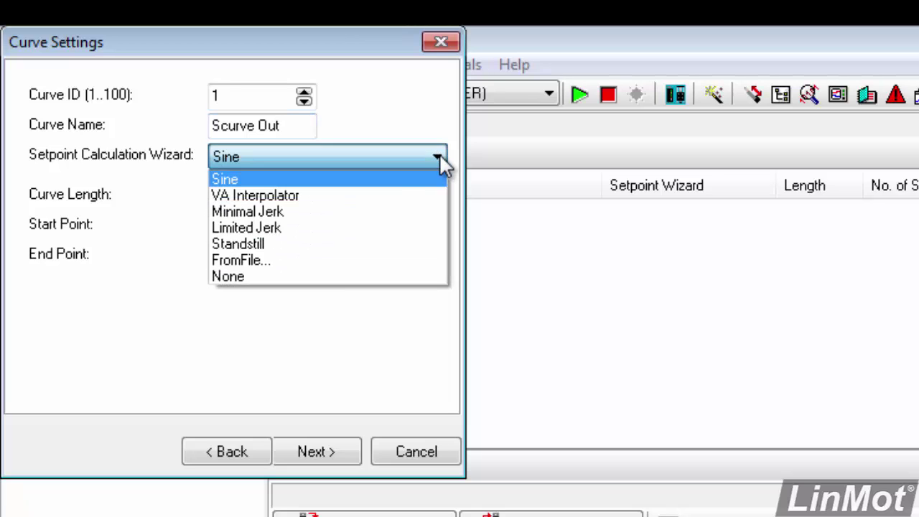
left_click(291, 214)
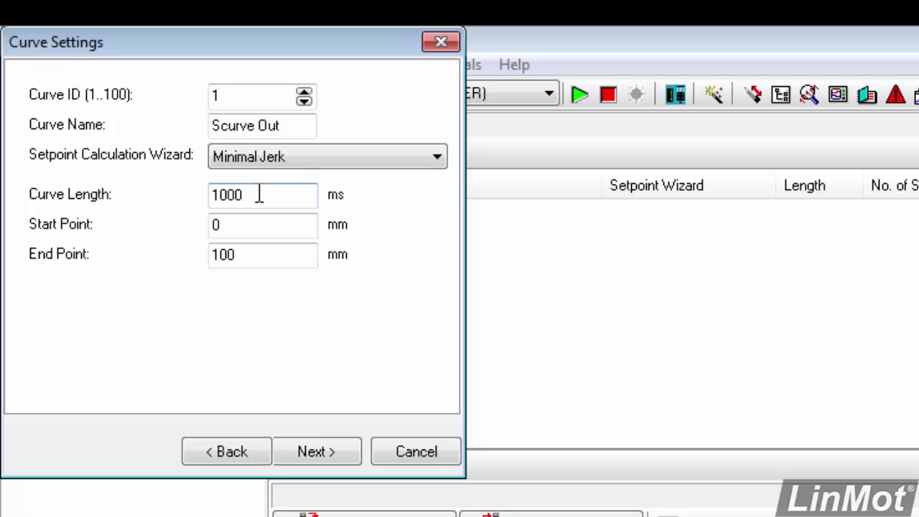
- Set curve length to 500 ms and end point to 75 mm, then view the calculated data
left_click_drag(258, 195, 196, 199)
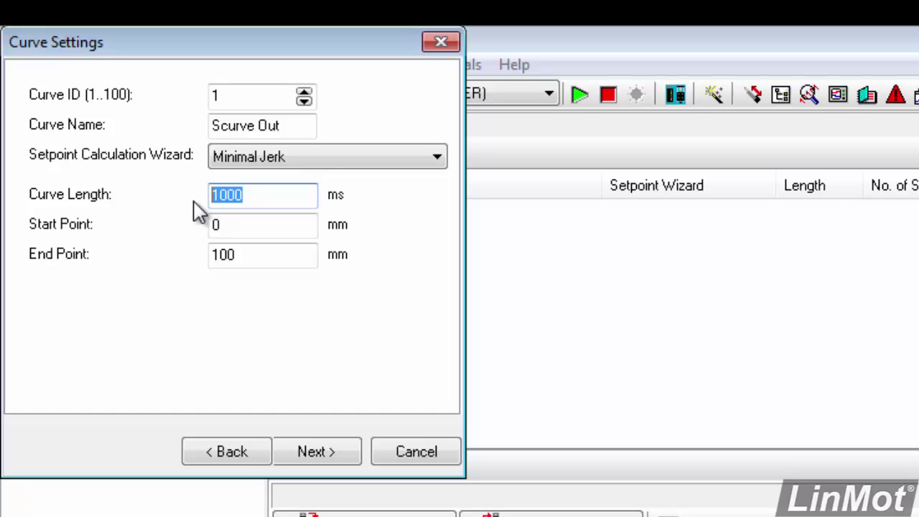
type("500")
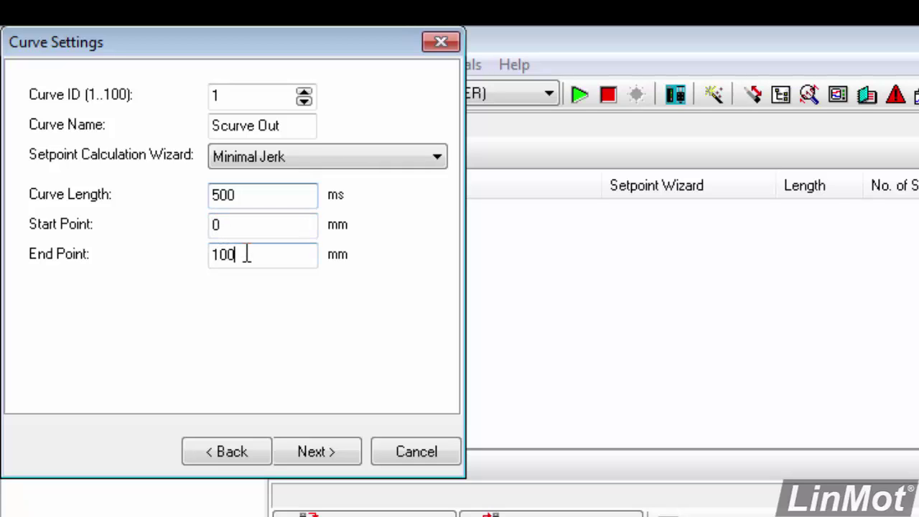
left_click_drag(247, 254, 189, 256)
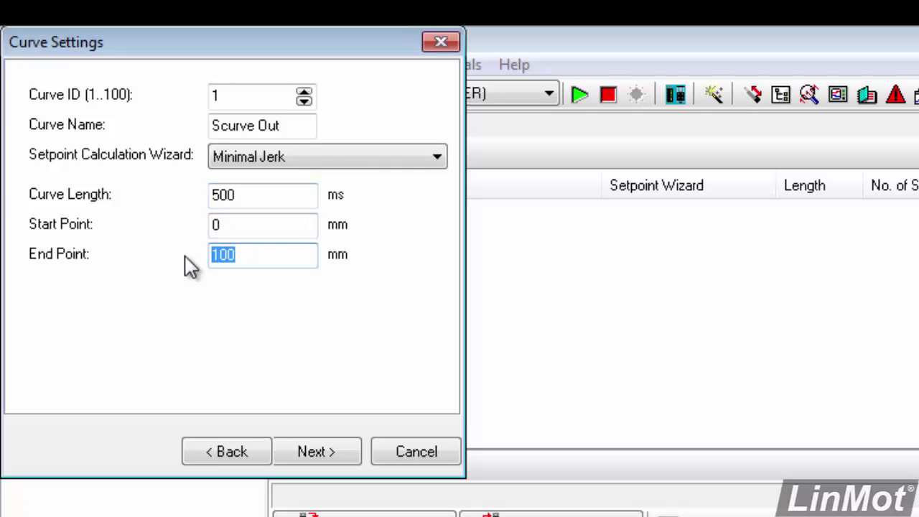
type("75")
left_click(314, 451)
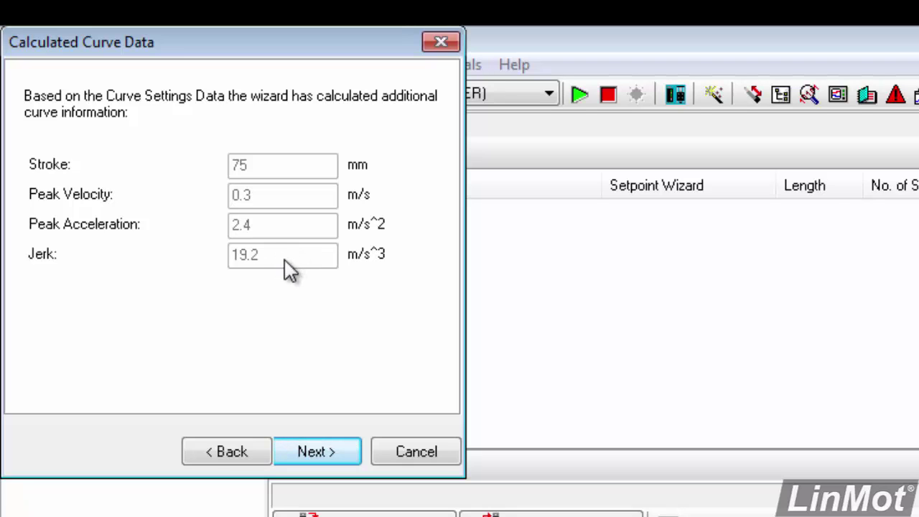
- Keep 501 setpoints and finish the wizard to add Scurve Out as curve ID 1
left_click(309, 457)
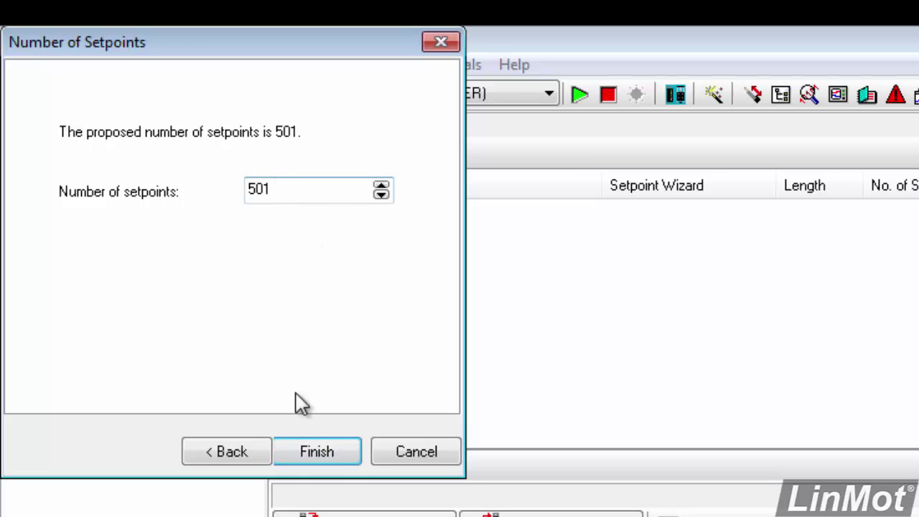
left_click(314, 453)
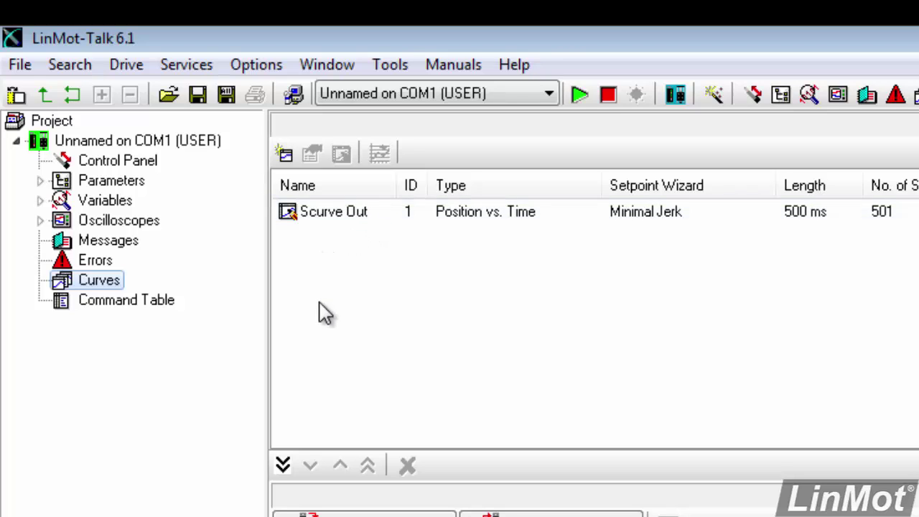
double_click(360, 224)
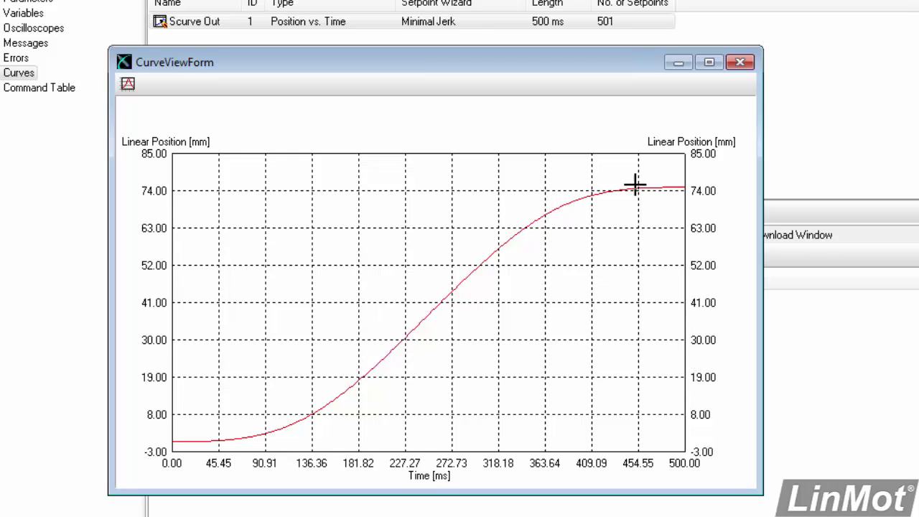
left_click(738, 62)
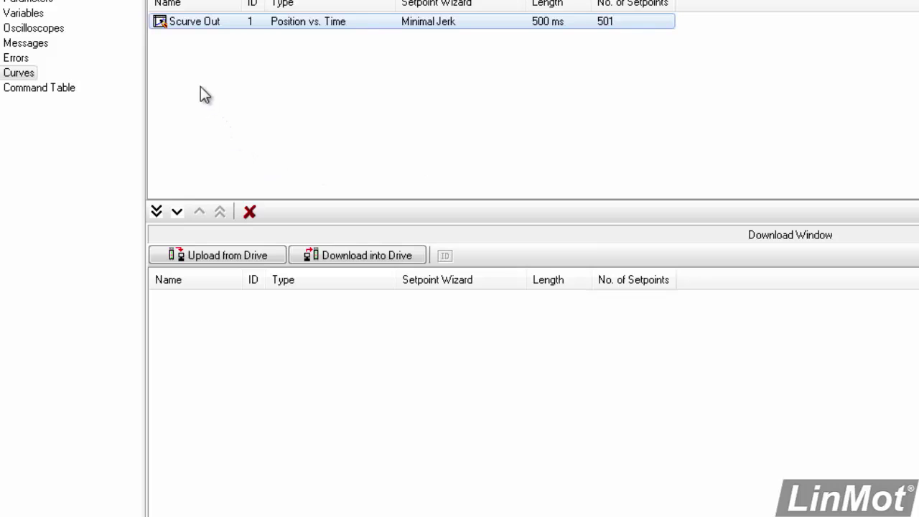
right_click(197, 29)
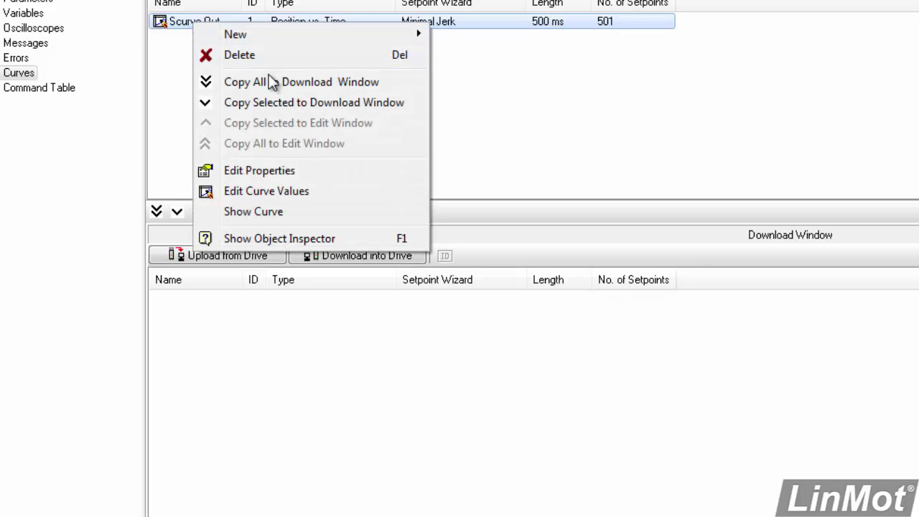
left_click(268, 194)
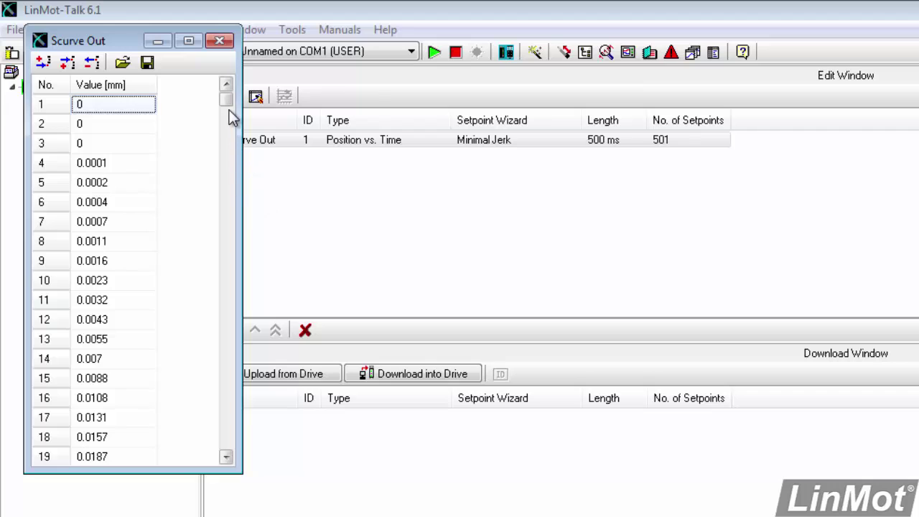
left_click_drag(228, 107, 223, 143)
left_click_drag(231, 237, 230, 454)
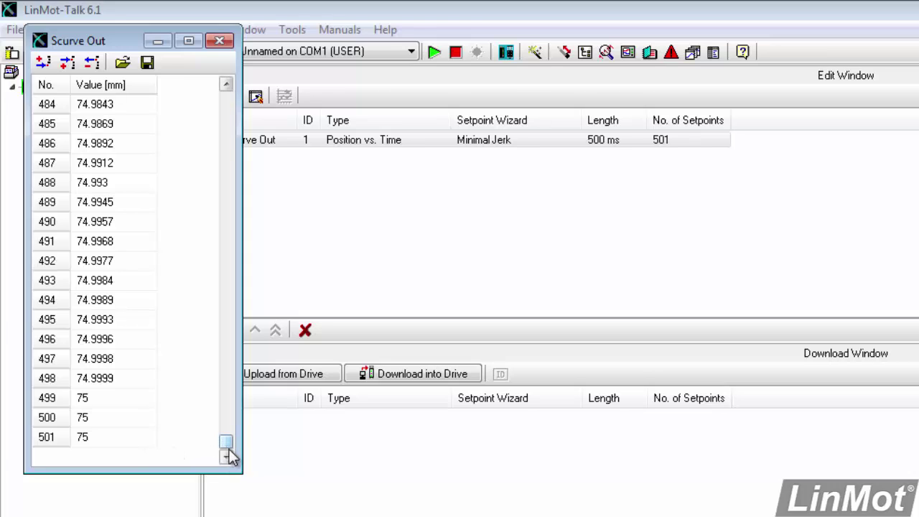
left_click_drag(231, 406, 234, 101)
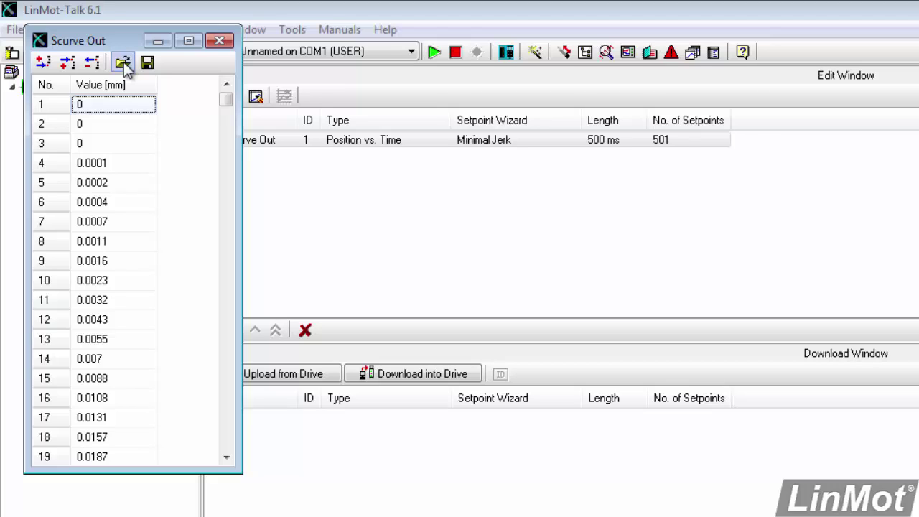
left_click(221, 41)
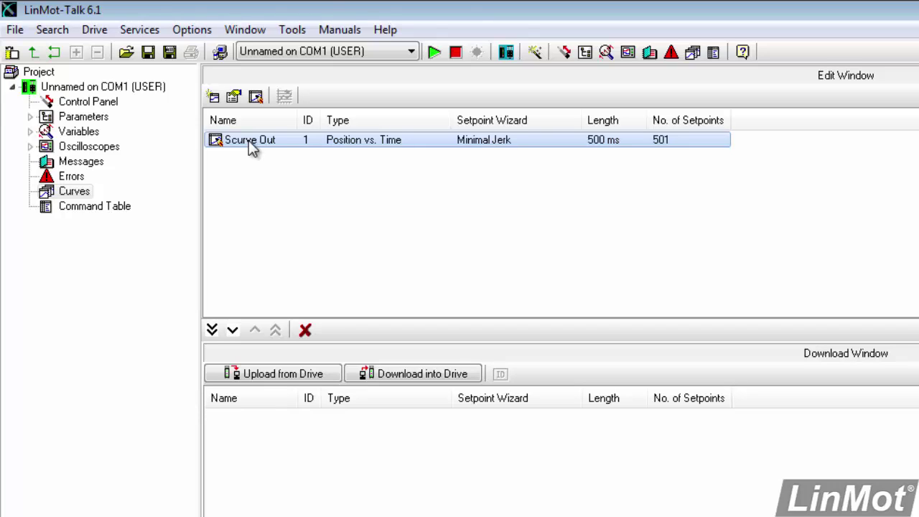
- Start a second position-vs-time curve with ID 2, named 'Scurve Back', using Minimal Jerk
left_click(214, 97)
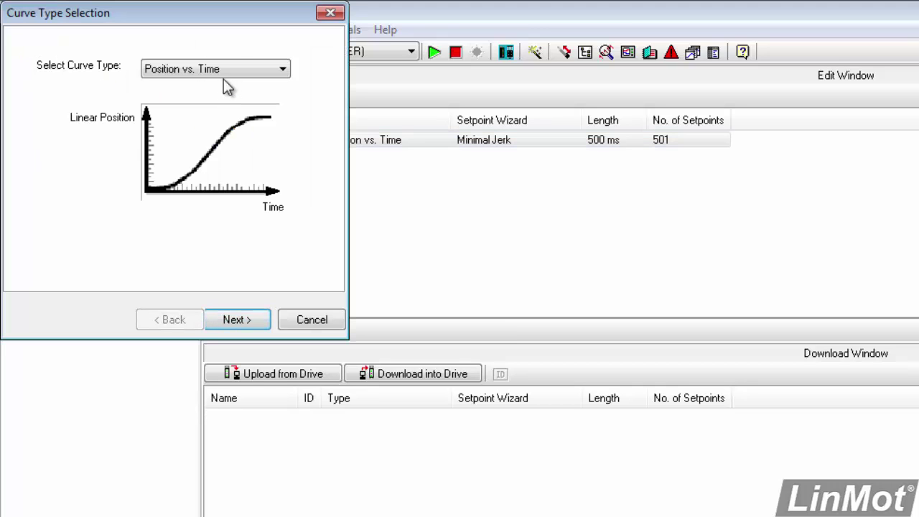
left_click(239, 318)
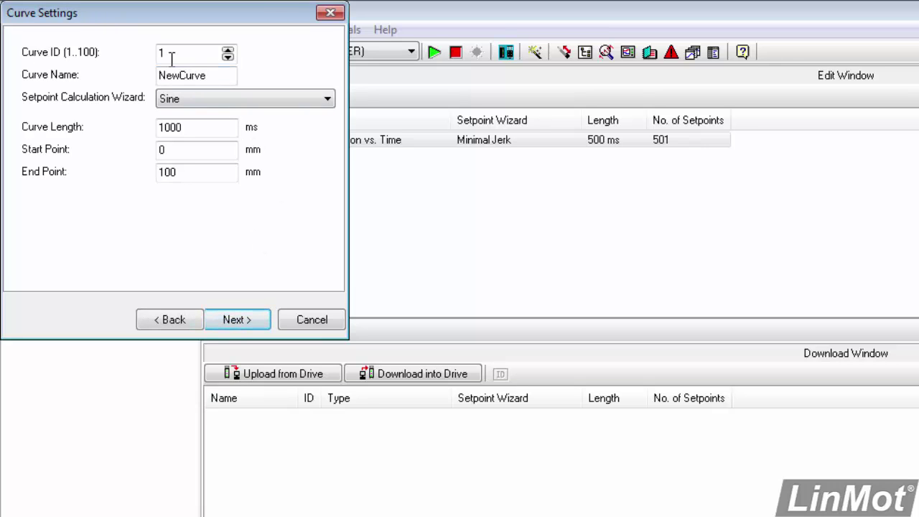
left_click(227, 50)
left_click(219, 76)
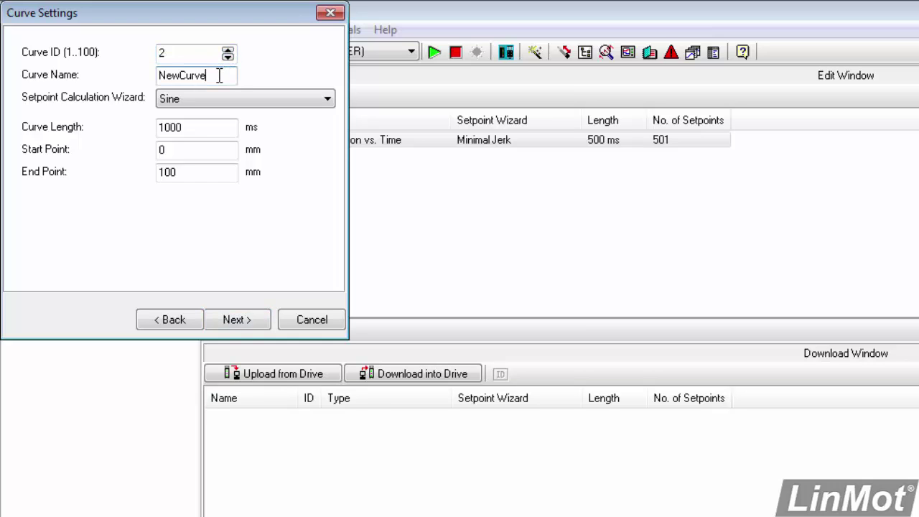
left_click_drag(219, 75, 144, 74)
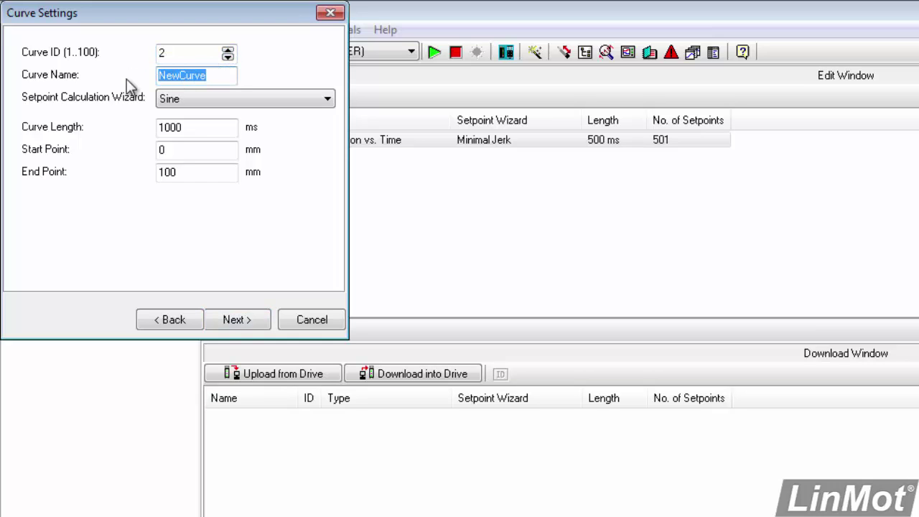
type("Scurve")
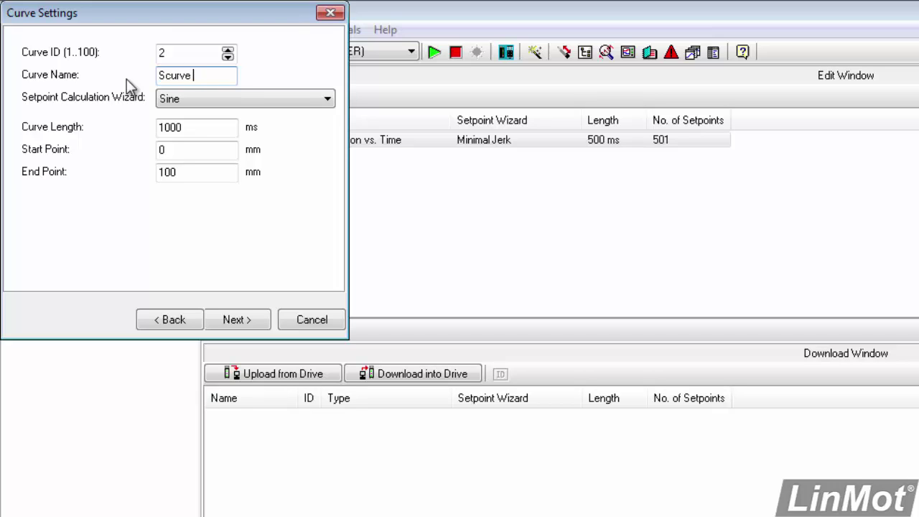
type(" Back")
left_click(327, 99)
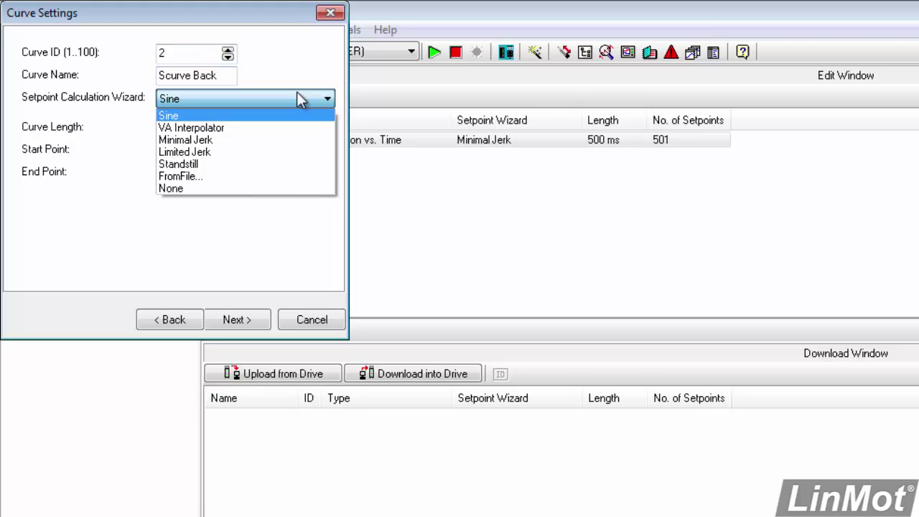
left_click(209, 142)
- Set Scurve Back's curve length to 750 ms and start point to 75 mm
left_click(199, 129)
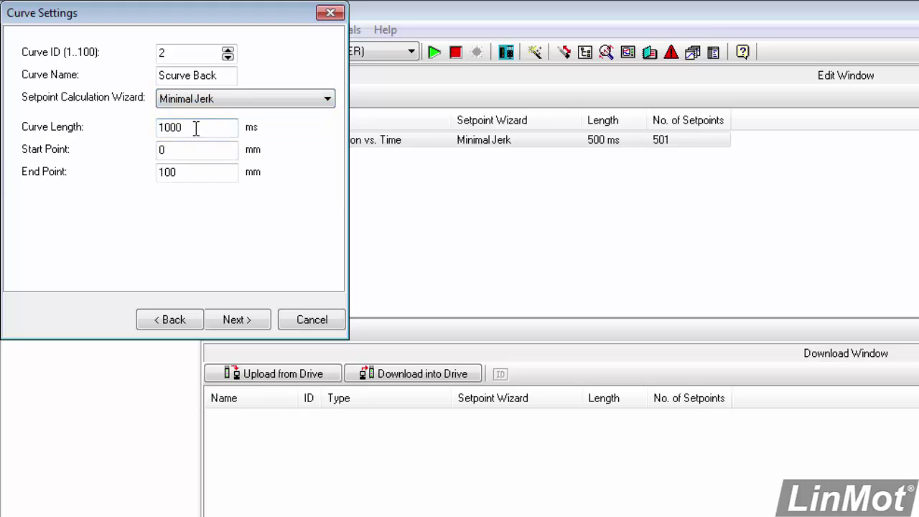
left_click_drag(183, 129, 139, 144)
type("750")
left_click_drag(172, 149, 130, 161)
type("75")
left_click_drag(189, 172, 160, 177)
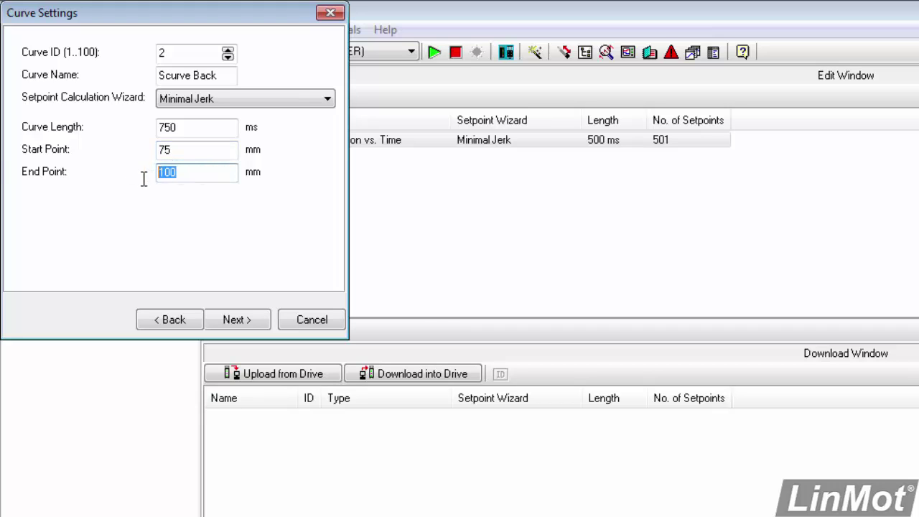
- Set end point 0 mm, finish Scurve Back with 501 setpoints, and check its position plot
type("0")
left_click(237, 318)
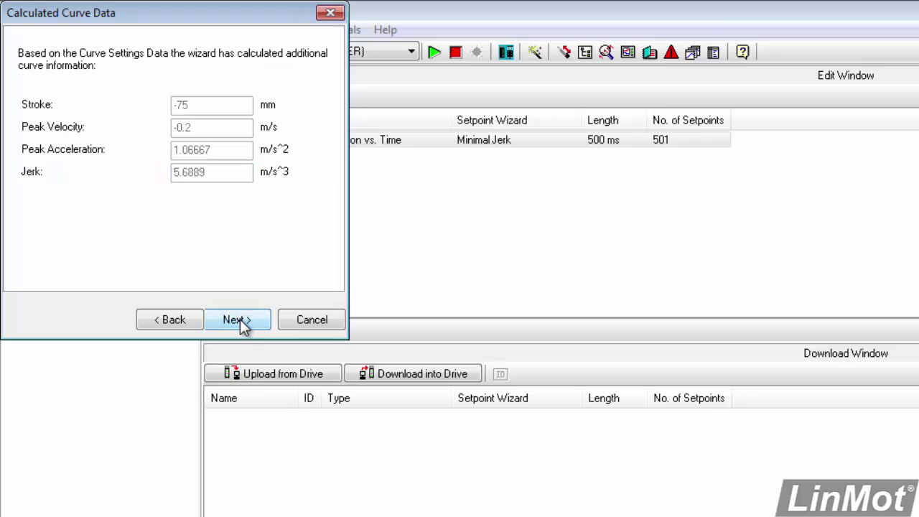
left_click(241, 321)
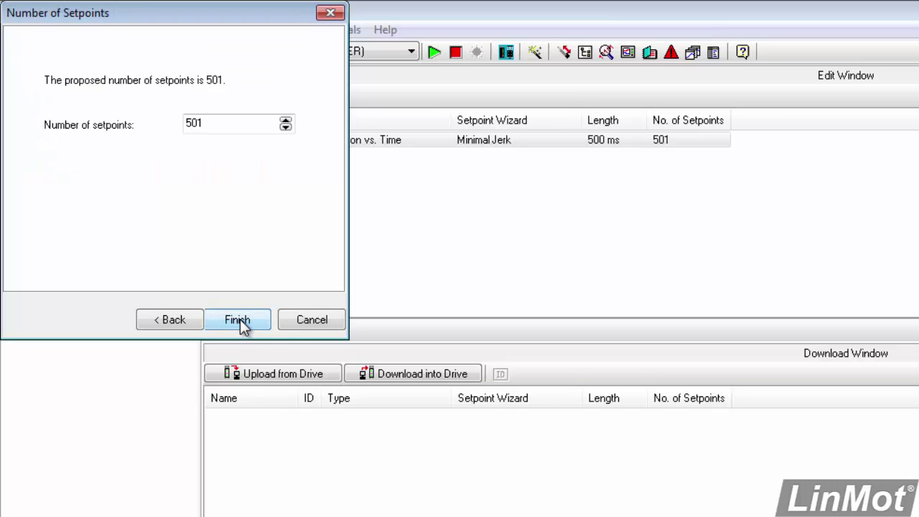
left_click(242, 324)
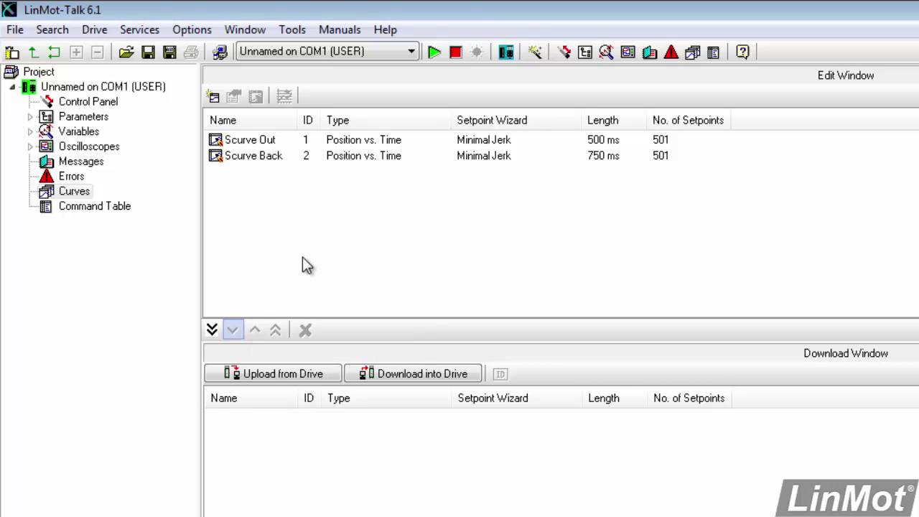
double_click(255, 159)
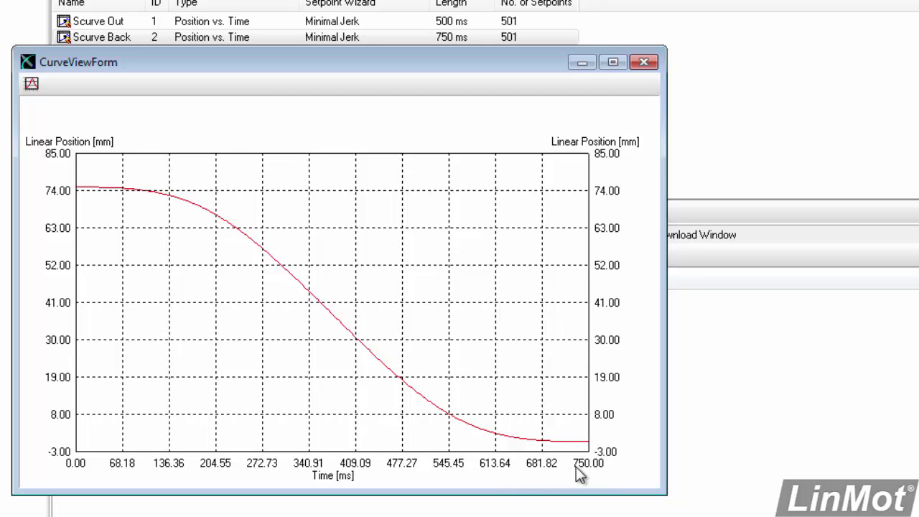
left_click(644, 63)
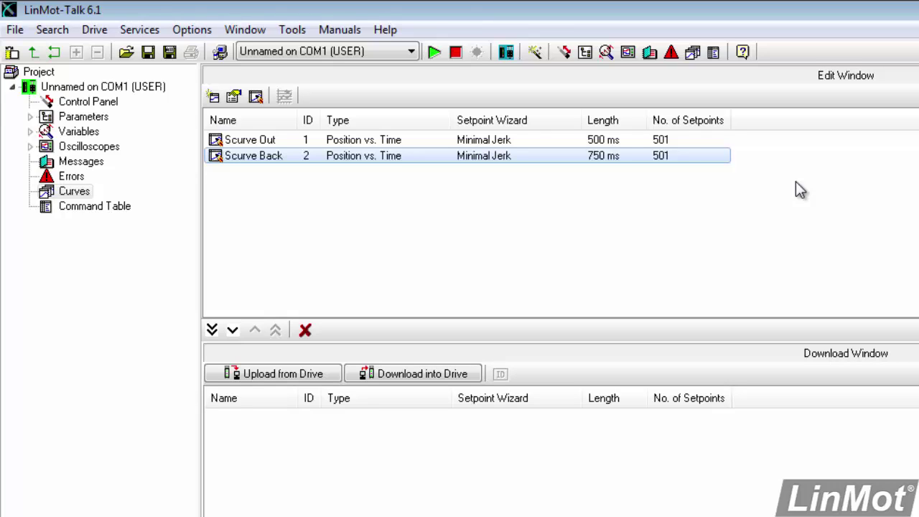
- Select Scurve Out and Scurve Back together and drag them into the Download Window
left_click(273, 142)
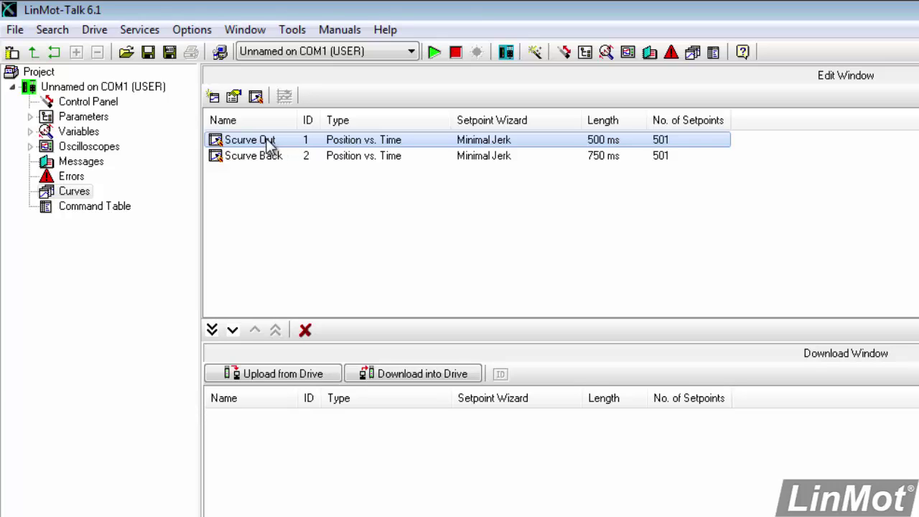
left_click(264, 156, "shift")
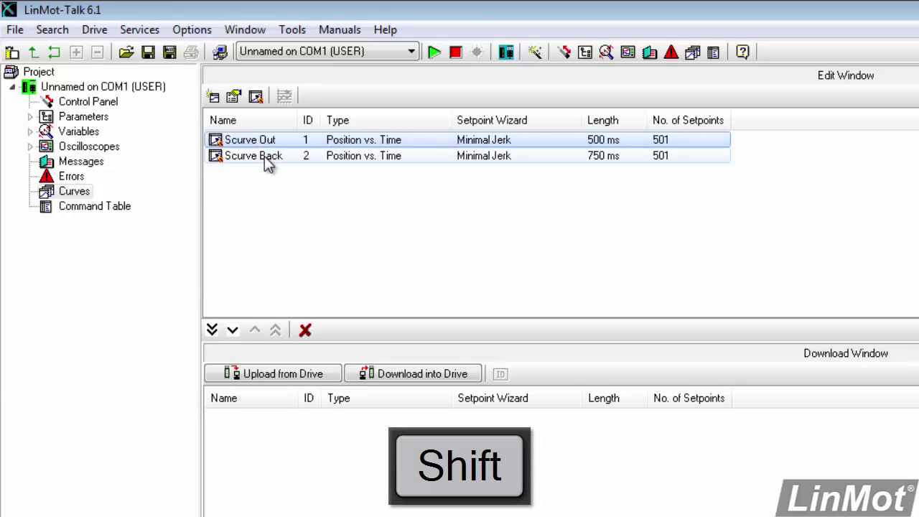
left_click(264, 156, "shift")
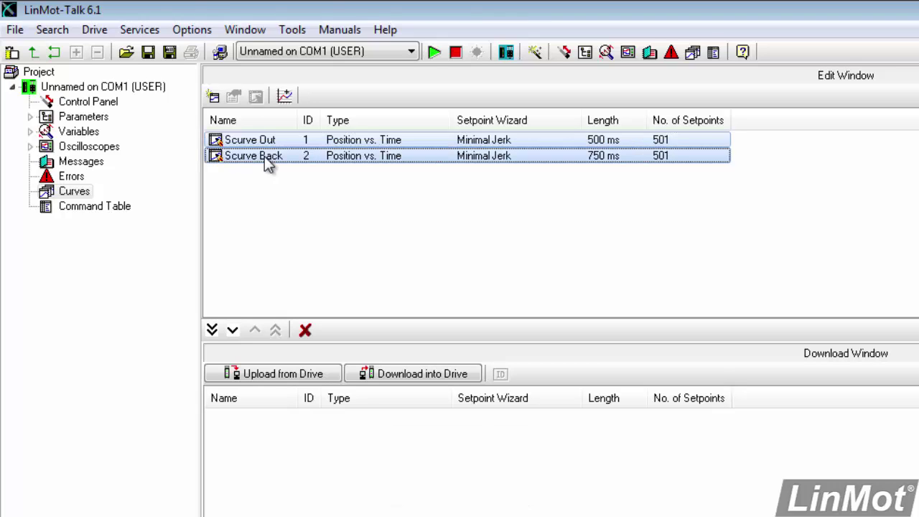
left_click_drag(264, 155, 265, 467)
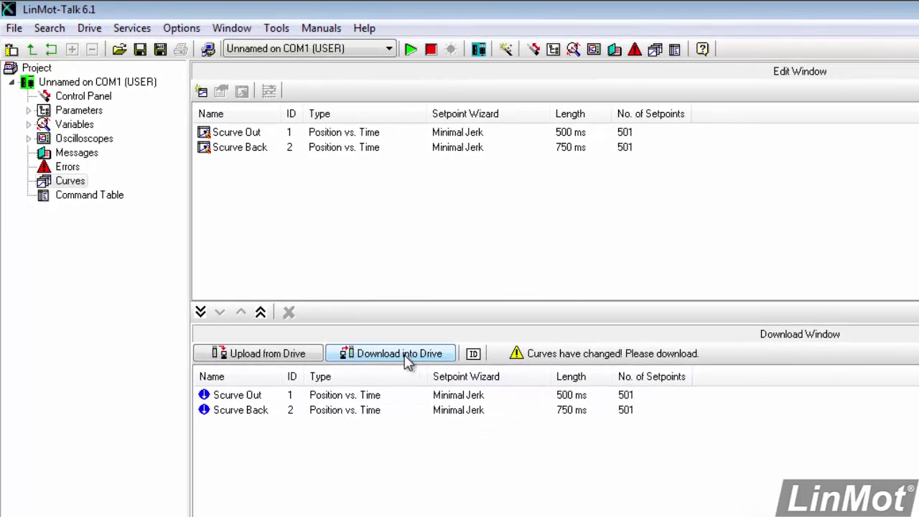
- Download both curves into the drive, confirming the warning with Yes
left_click(405, 353)
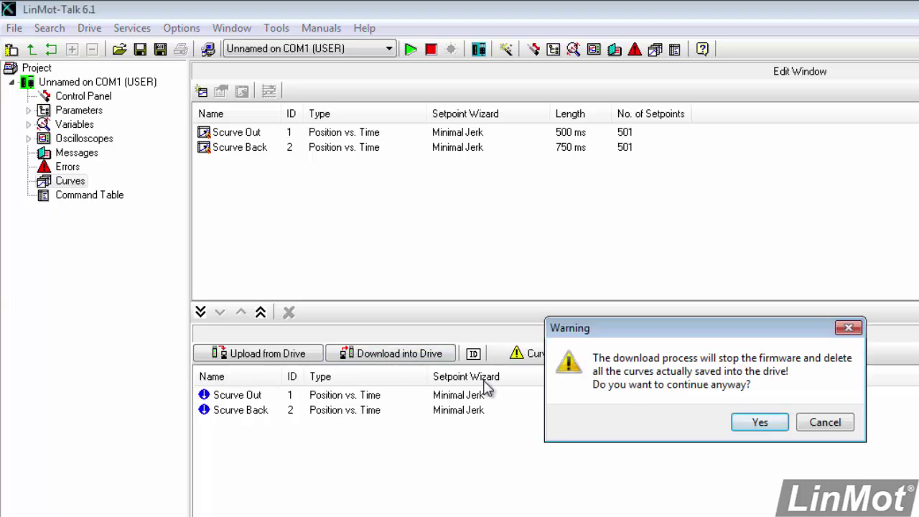
left_click(763, 423)
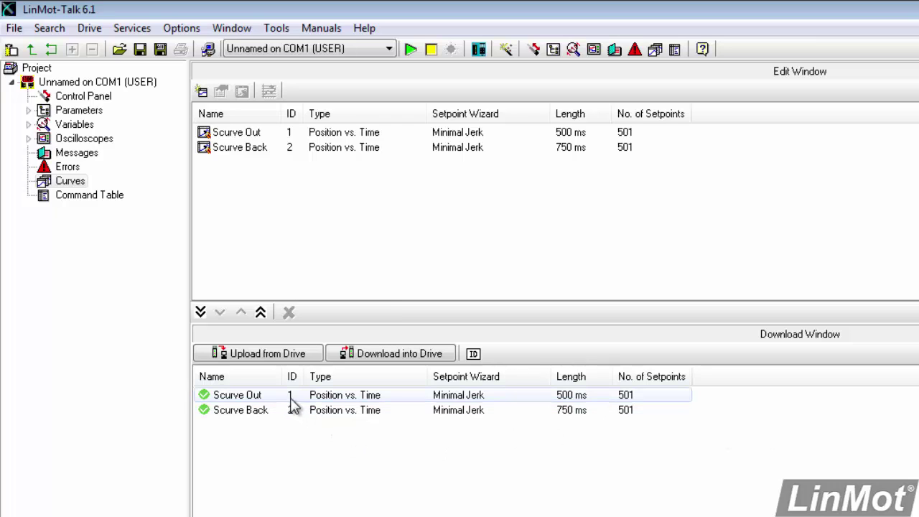
mouse_move(295, 417)
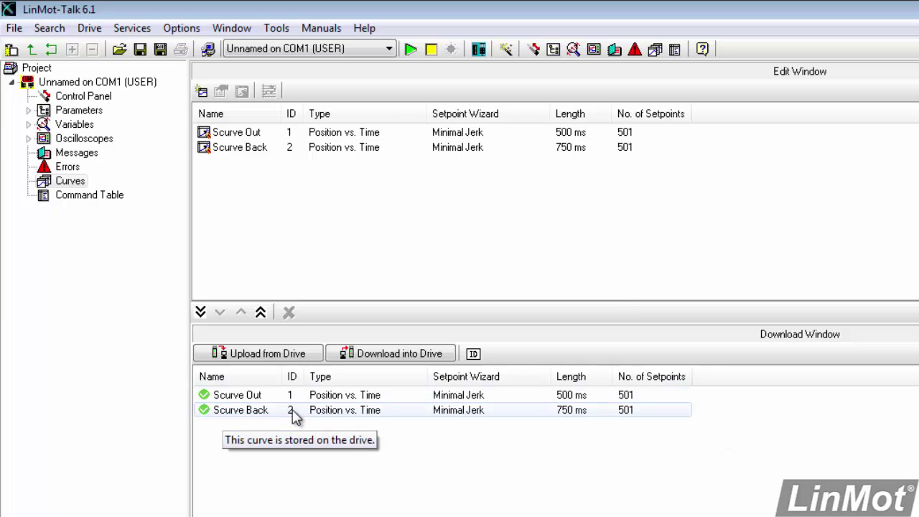